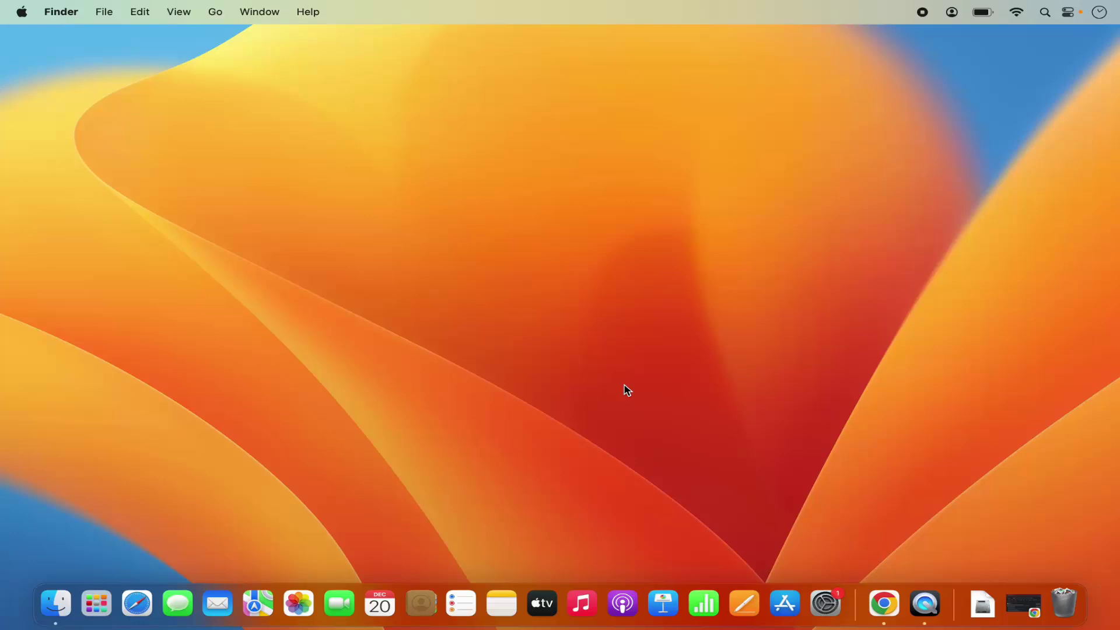
Bring Chrome forward and open the 'AnyDesk: The Fast Remote Desktop Application' Google result
{"action": "left_click", "coordinate": [882, 600]}
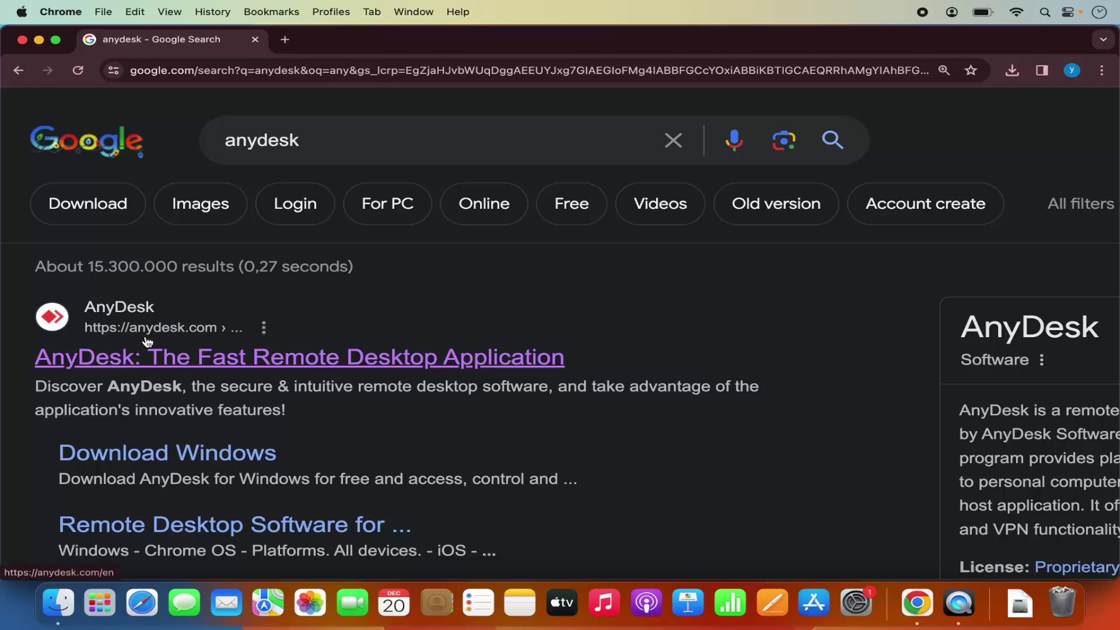
{"action": "left_click", "coordinate": [243, 365]}
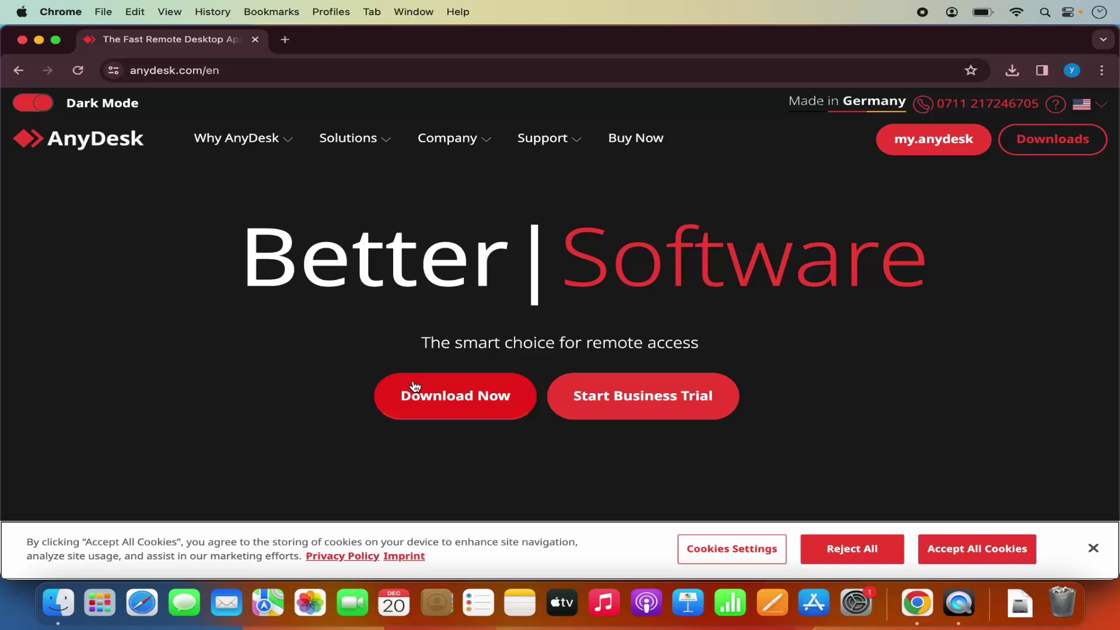
Download the macOS installer anydesk.dmg (12.2 MB) from the AnyDesk homepage's Download Now button
{"action": "left_click", "coordinate": [454, 398]}
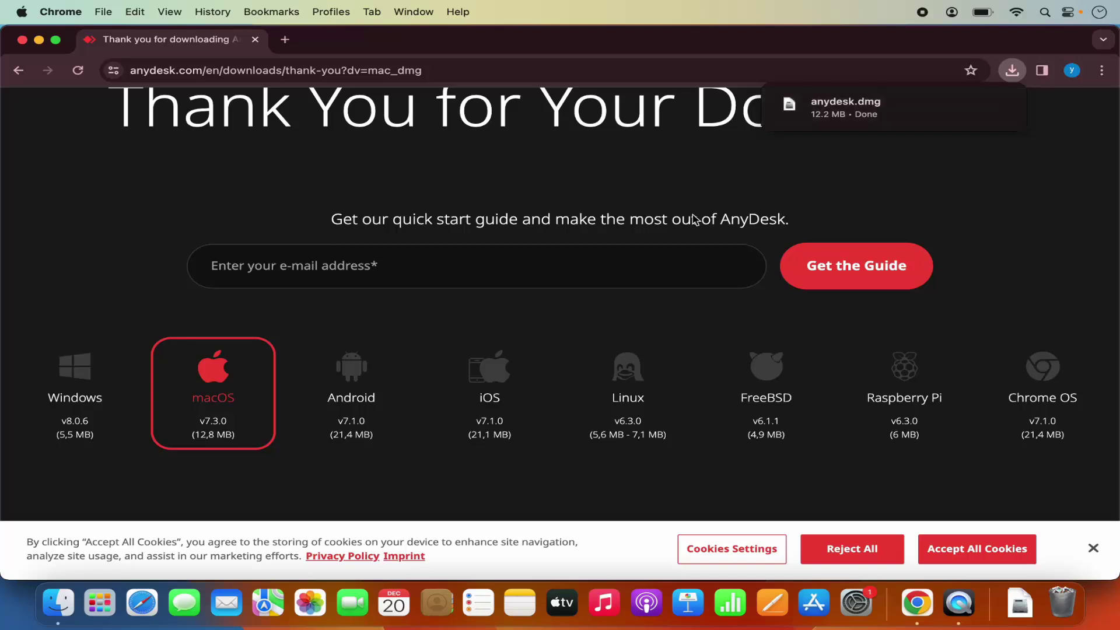
{"action": "scroll", "coordinate": [654, 274], "scroll_direction": "up", "scroll_amount": 3}
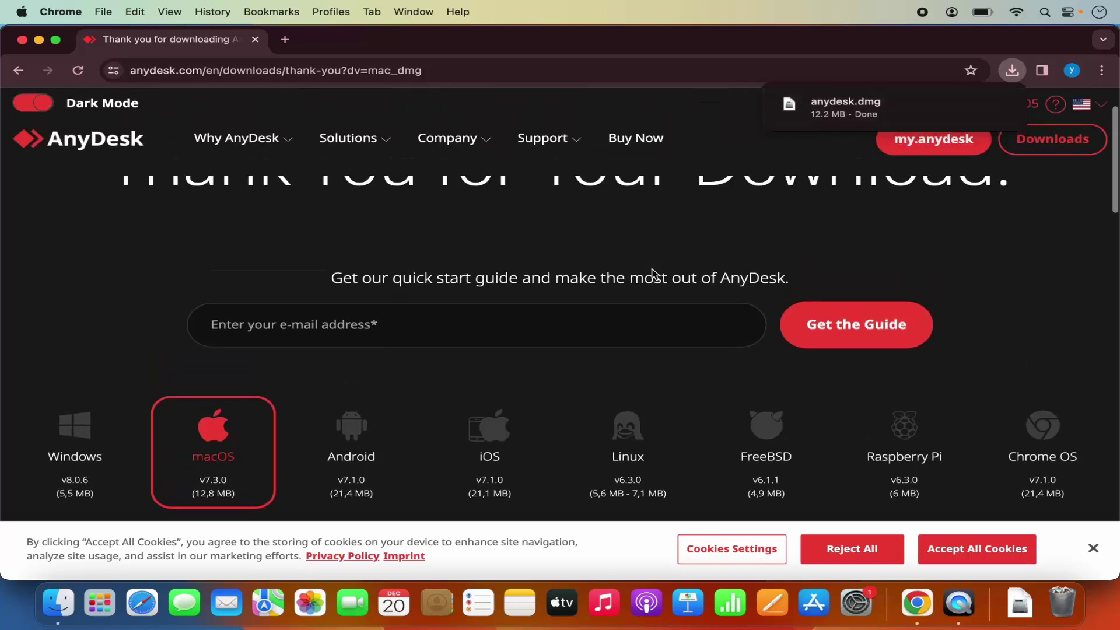
{"action": "scroll", "coordinate": [654, 274], "scroll_direction": "down", "scroll_amount": 2}
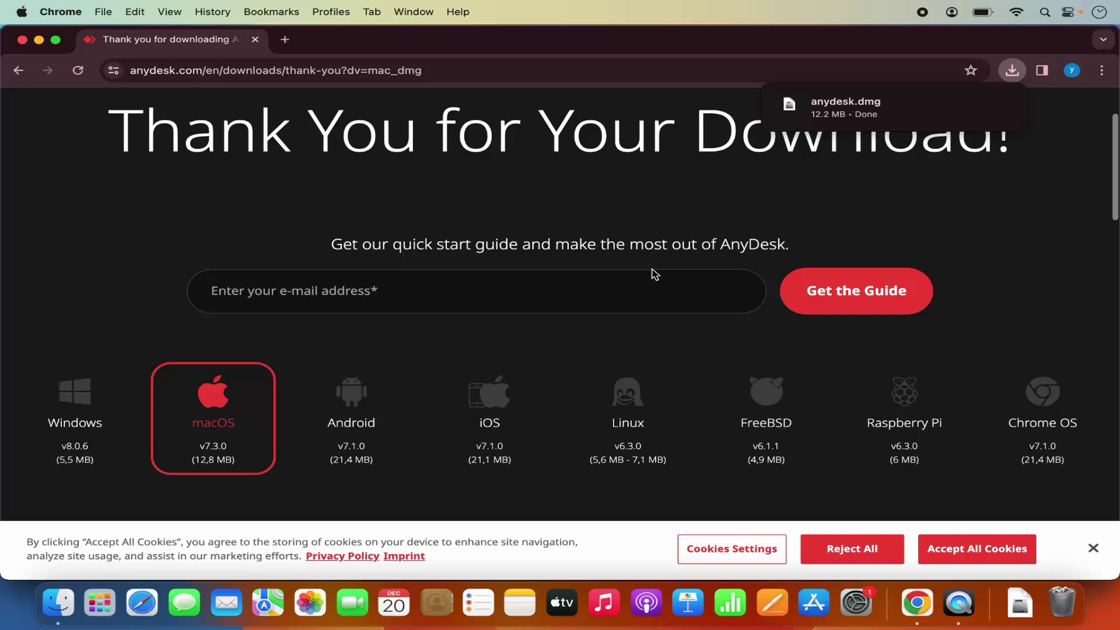
Open the downloaded anydesk.dmg, close the Chrome window, and bring the installer window forward
{"action": "left_click", "coordinate": [854, 110]}
{"action": "left_click", "coordinate": [88, 96]}
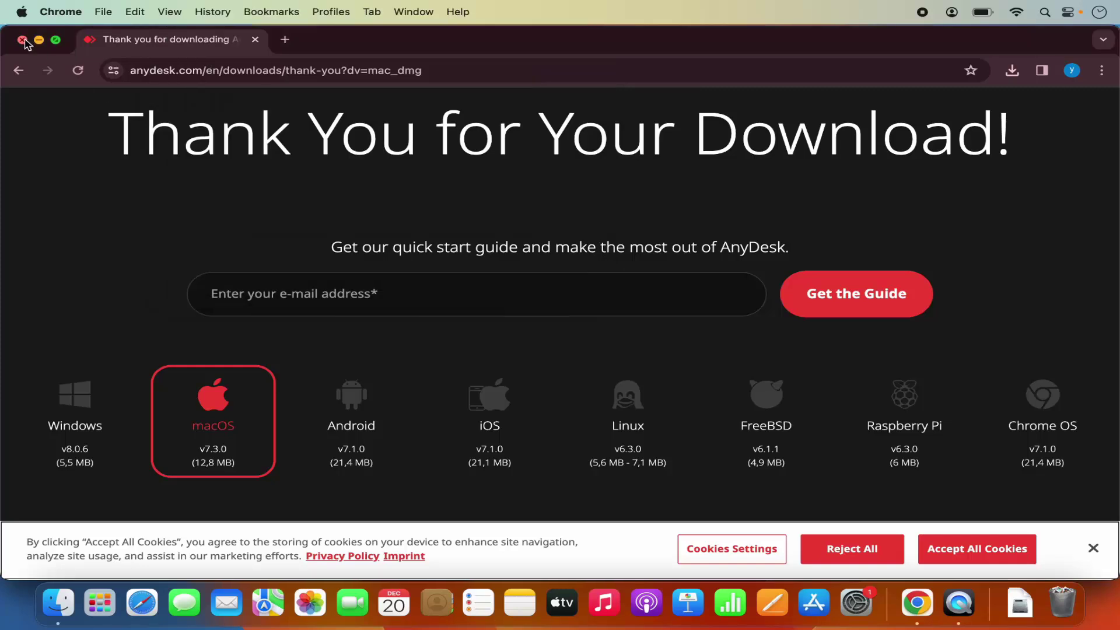
{"action": "left_click", "coordinate": [23, 41]}
{"action": "left_click", "coordinate": [653, 251]}
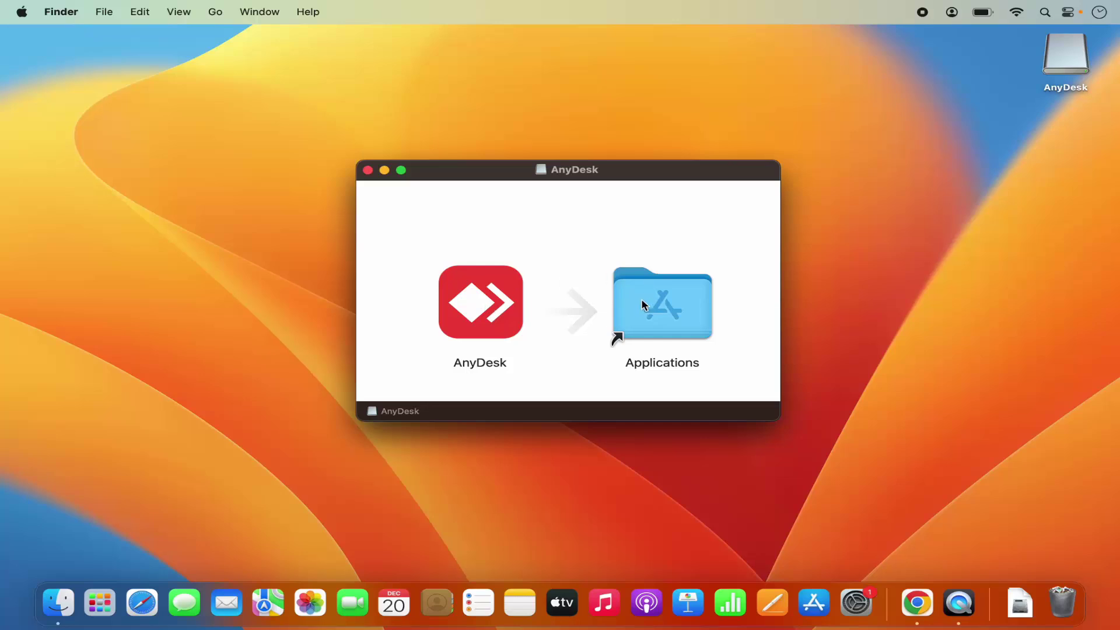
Drag the AnyDesk app onto the Applications folder to install it
{"action": "left_click", "coordinate": [493, 312]}
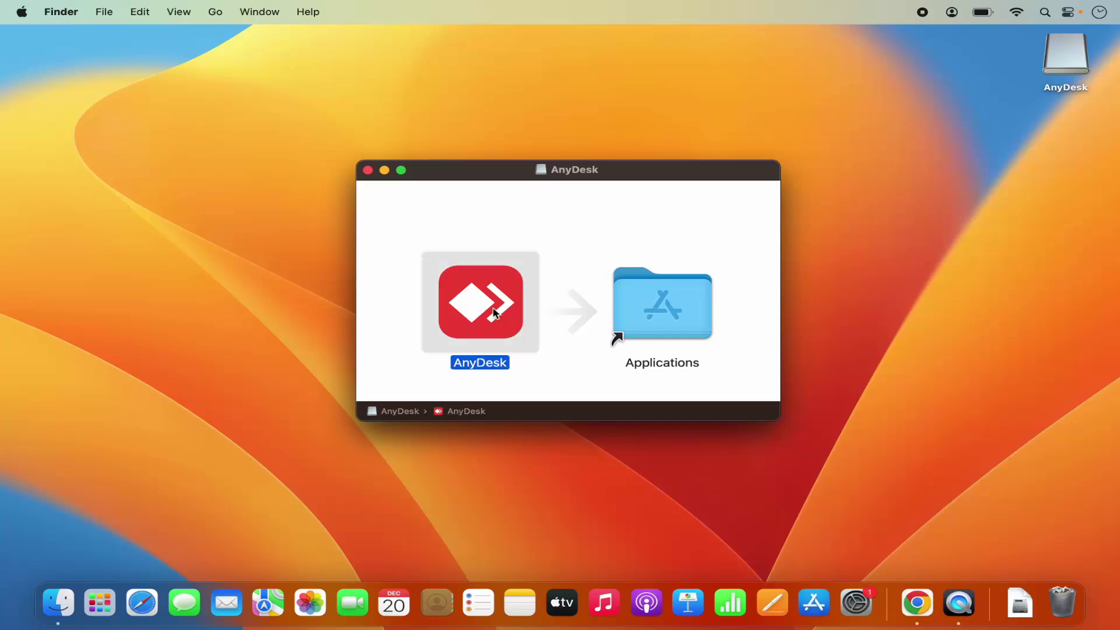
{"action": "left_click_drag", "start_coordinate": [512, 314], "coordinate": [661, 296]}
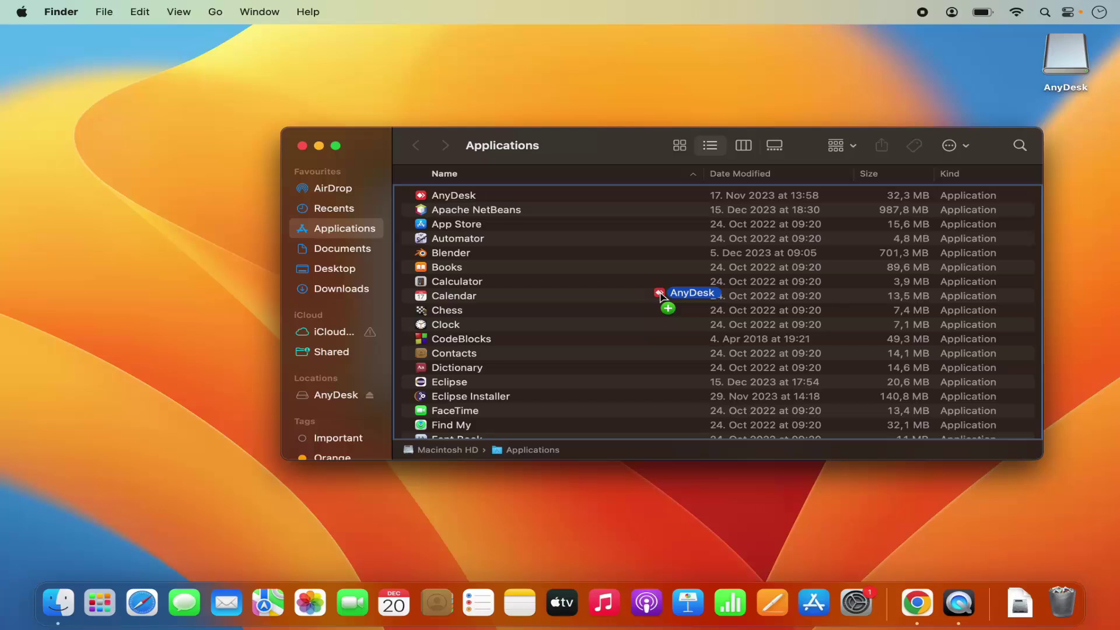
{"action": "left_click_drag", "start_coordinate": [661, 297], "coordinate": [663, 298]}
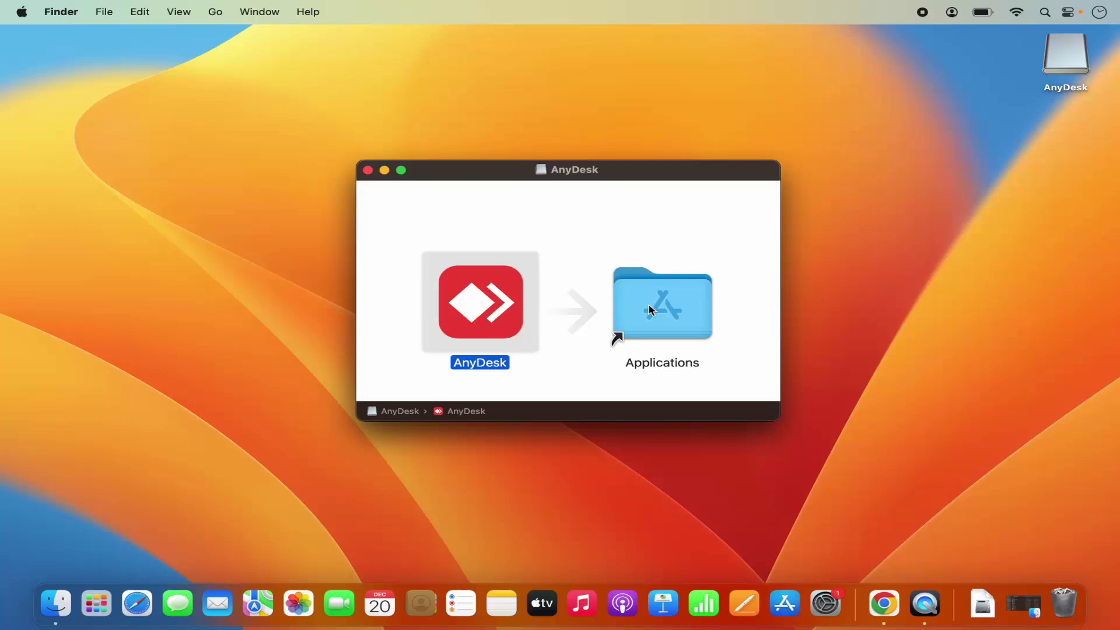
Close the installer window and eject the AnyDesk disk image from the desktop
{"action": "left_click", "coordinate": [368, 170]}
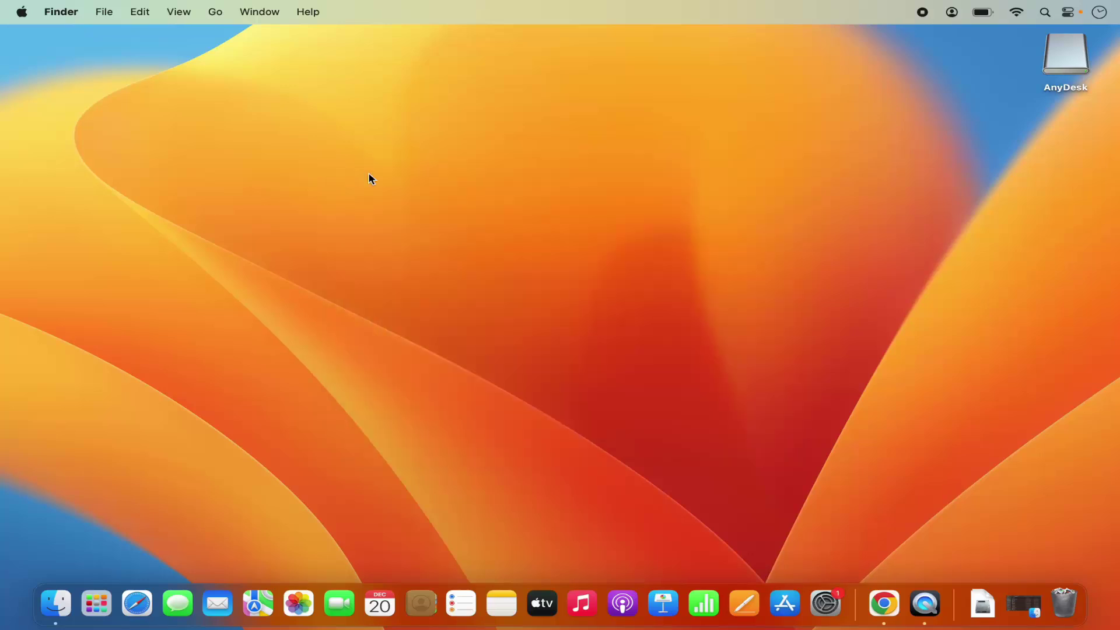
{"action": "right_click", "coordinate": [1062, 73]}
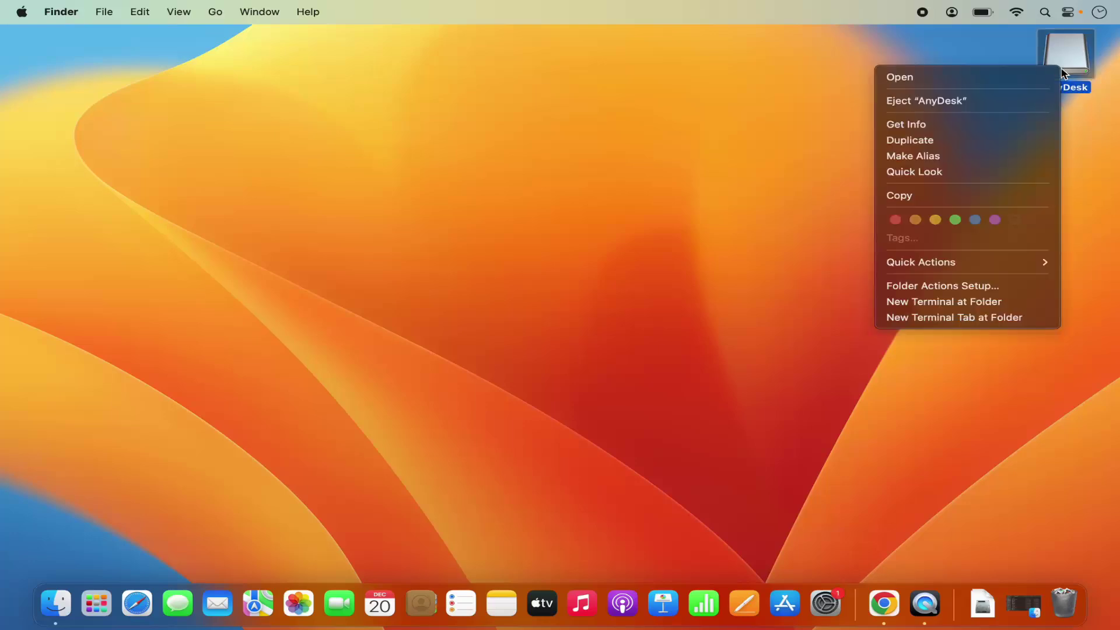
{"action": "left_click", "coordinate": [1017, 103]}
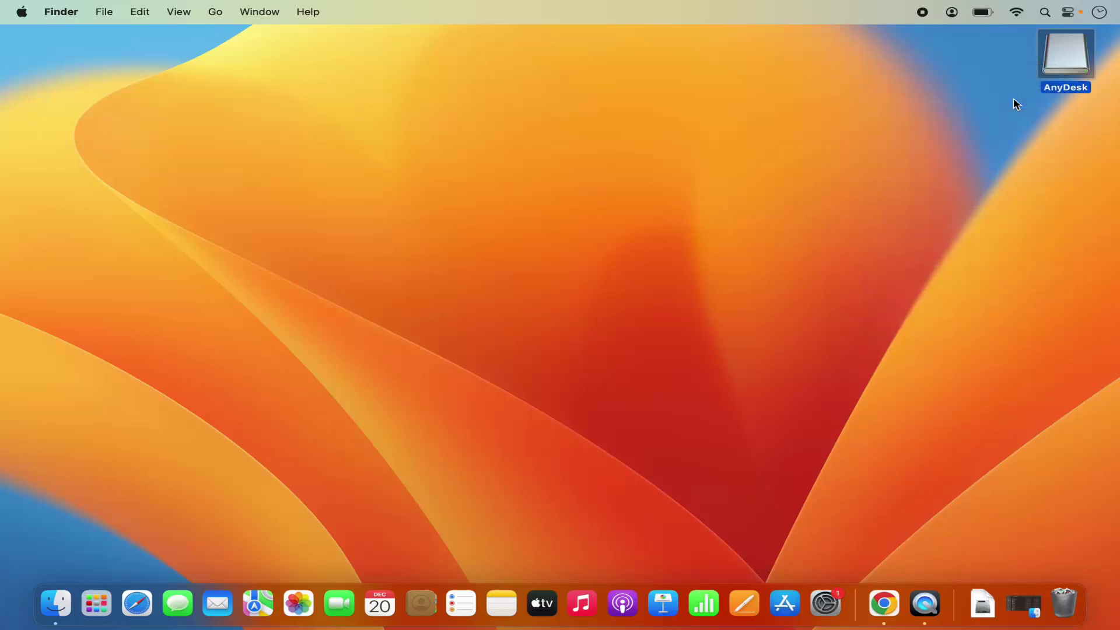
Search Launchpad for 'any' to find the installed AnyDesk app
{"action": "left_click", "coordinate": [96, 604]}
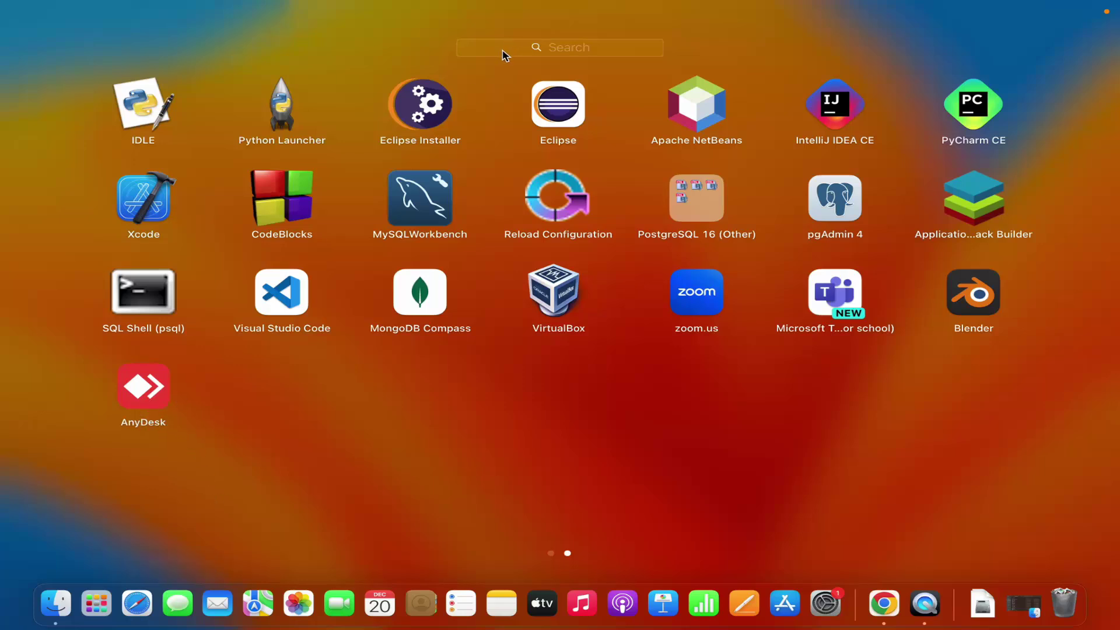
{"action": "left_click", "coordinate": [548, 55]}
{"action": "type", "text": "any"}
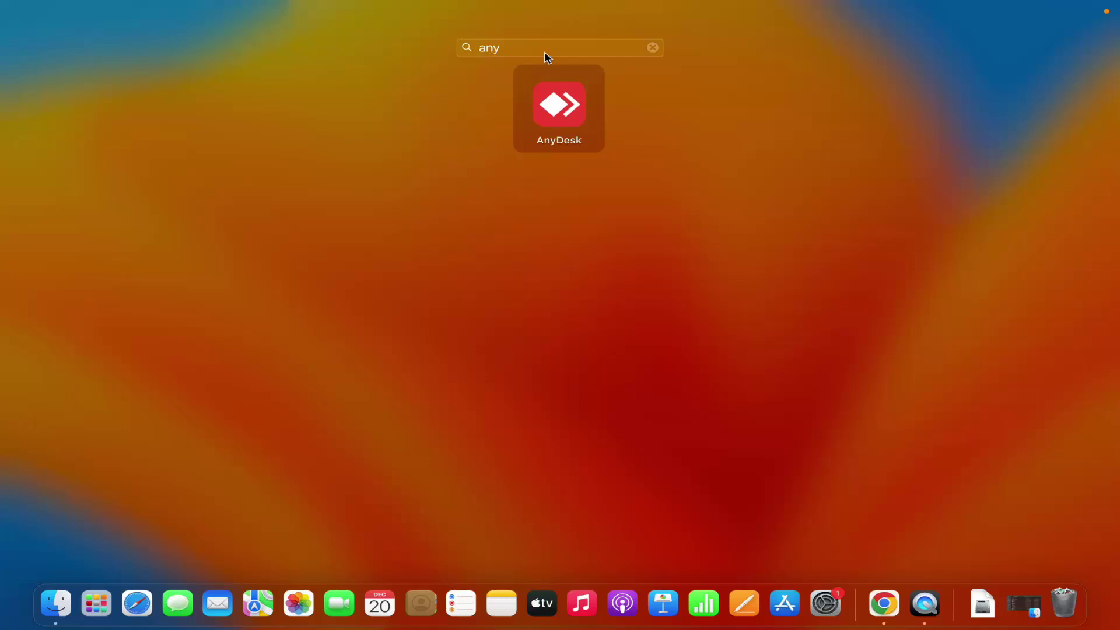
Launch AnyDesk from the Launchpad search results
{"action": "left_click", "coordinate": [556, 106]}
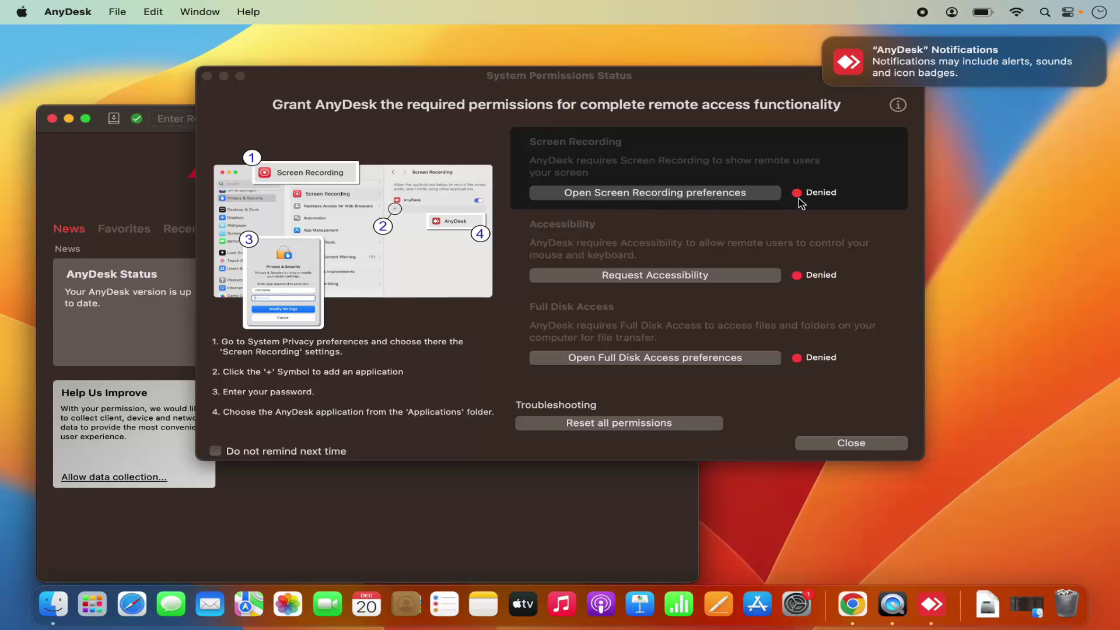
Open Screen Recording preferences for AnyDesk, then minimize System Settings to return to the dialog
{"action": "left_click", "coordinate": [744, 201]}
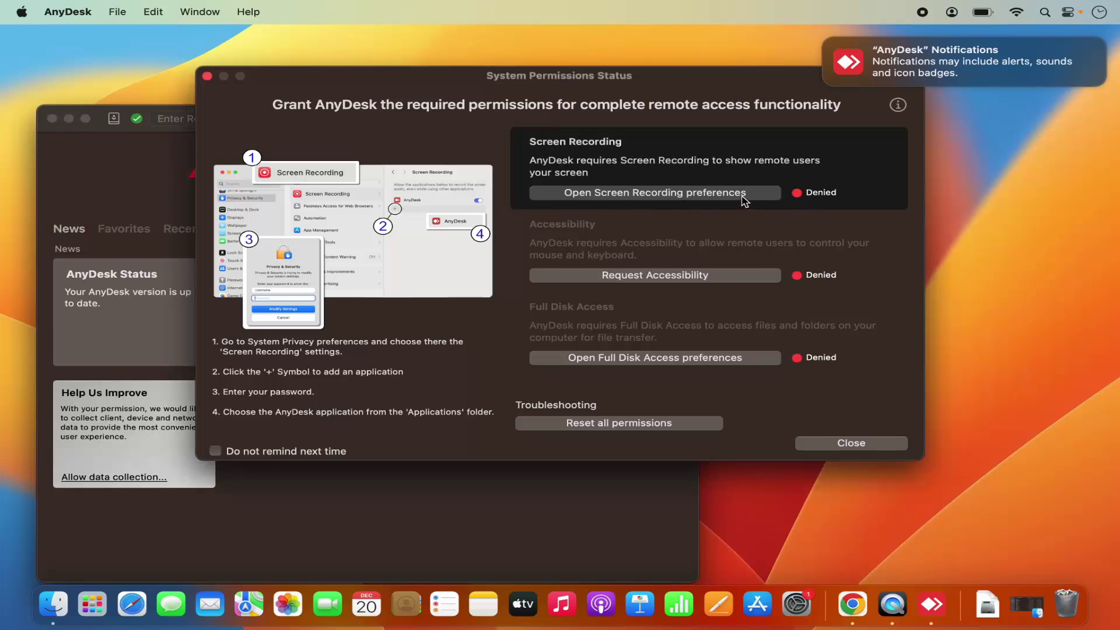
{"action": "left_click", "coordinate": [686, 193]}
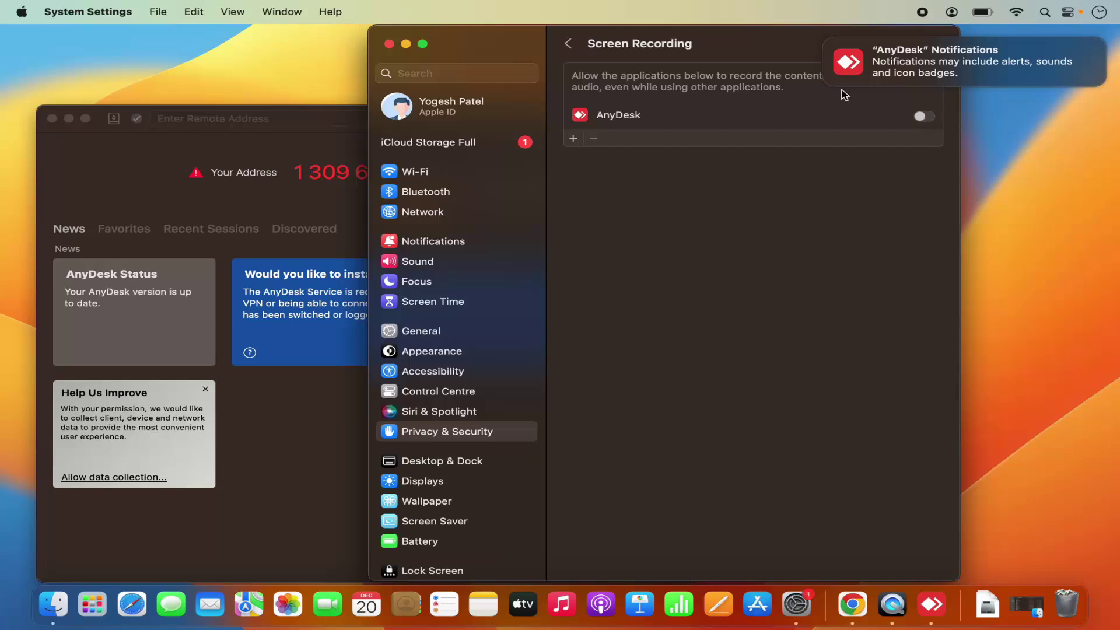
{"action": "left_click", "coordinate": [406, 44]}
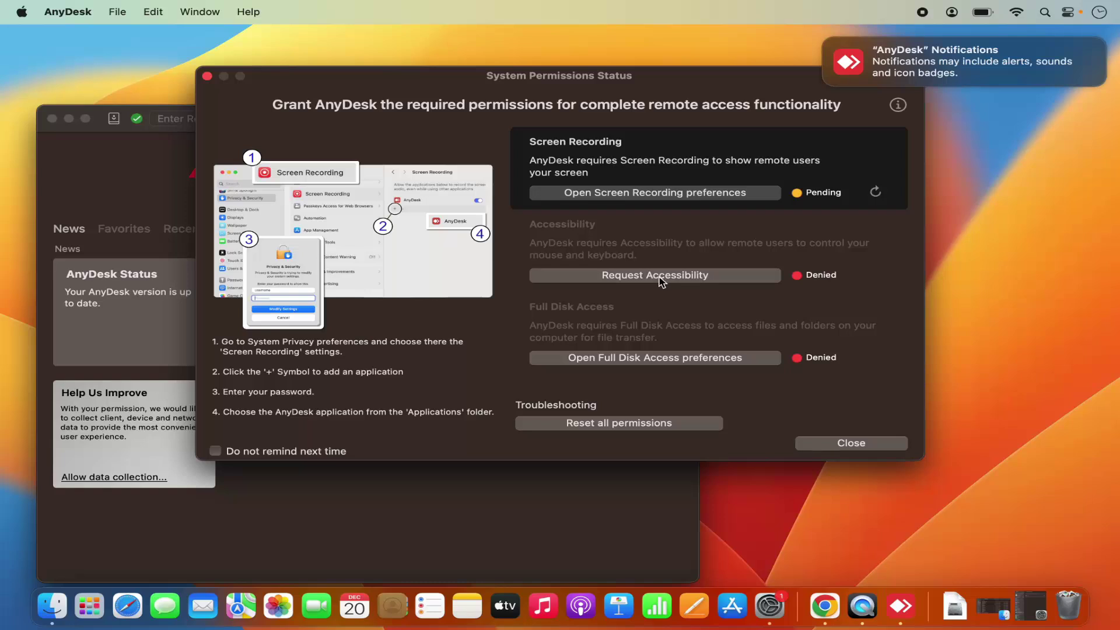
Request the Accessibility permission for AnyDesk, then close System Settings
{"action": "left_click", "coordinate": [638, 282]}
{"action": "left_click", "coordinate": [736, 276]}
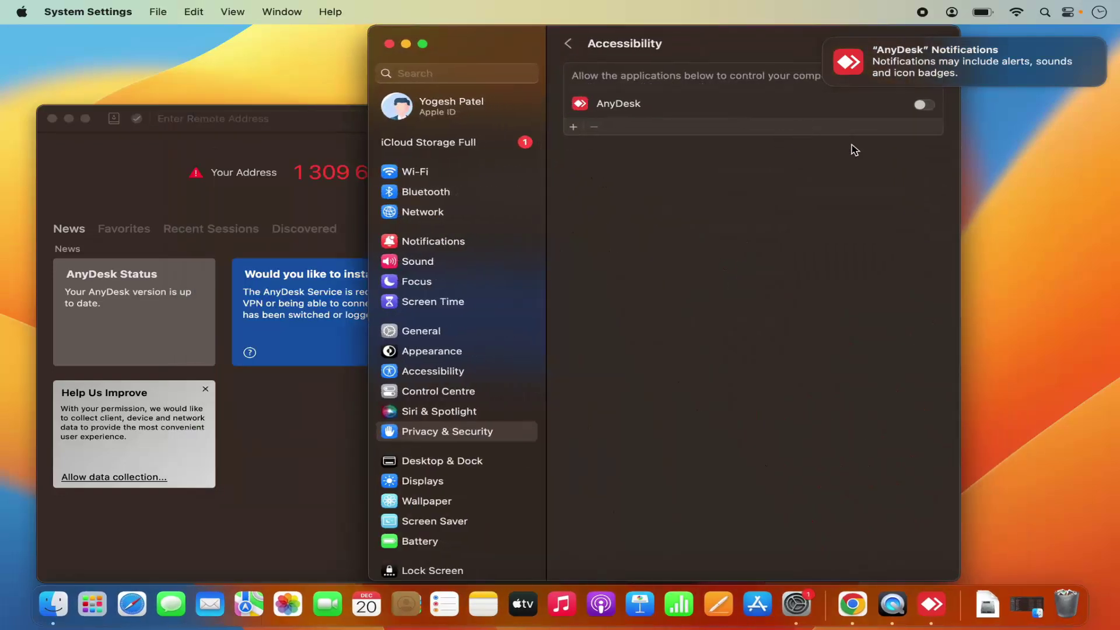
{"action": "left_click", "coordinate": [389, 43]}
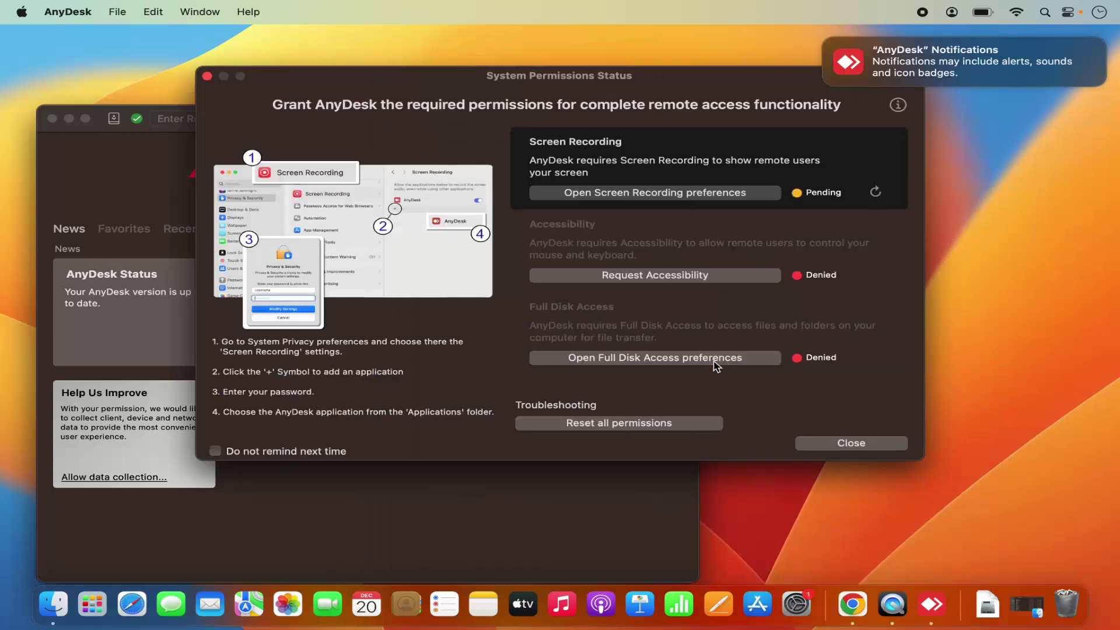
Open Full Disk Access settings, try adding an app, cancel the unlock prompt, and close Settings
{"action": "left_click", "coordinate": [678, 360]}
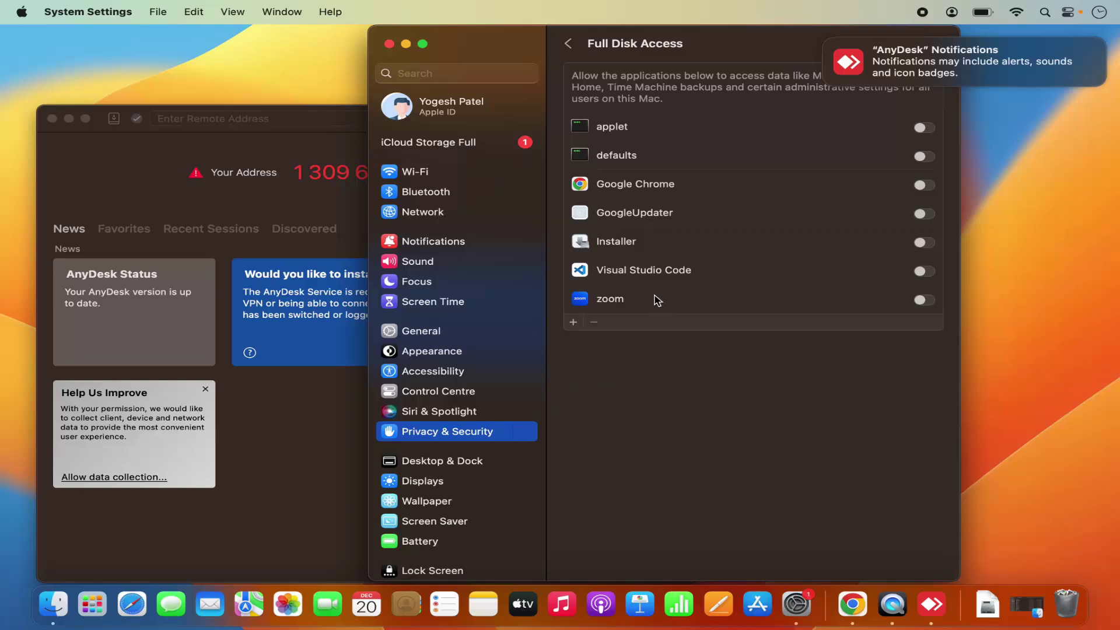
{"action": "left_click", "coordinate": [573, 323]}
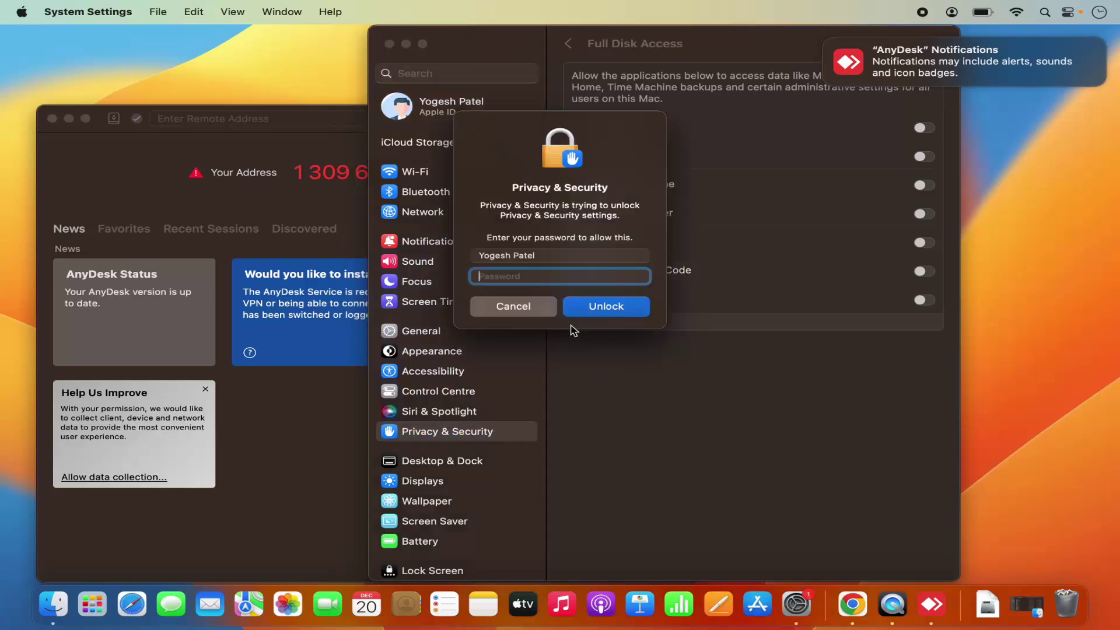
{"action": "left_click", "coordinate": [540, 312]}
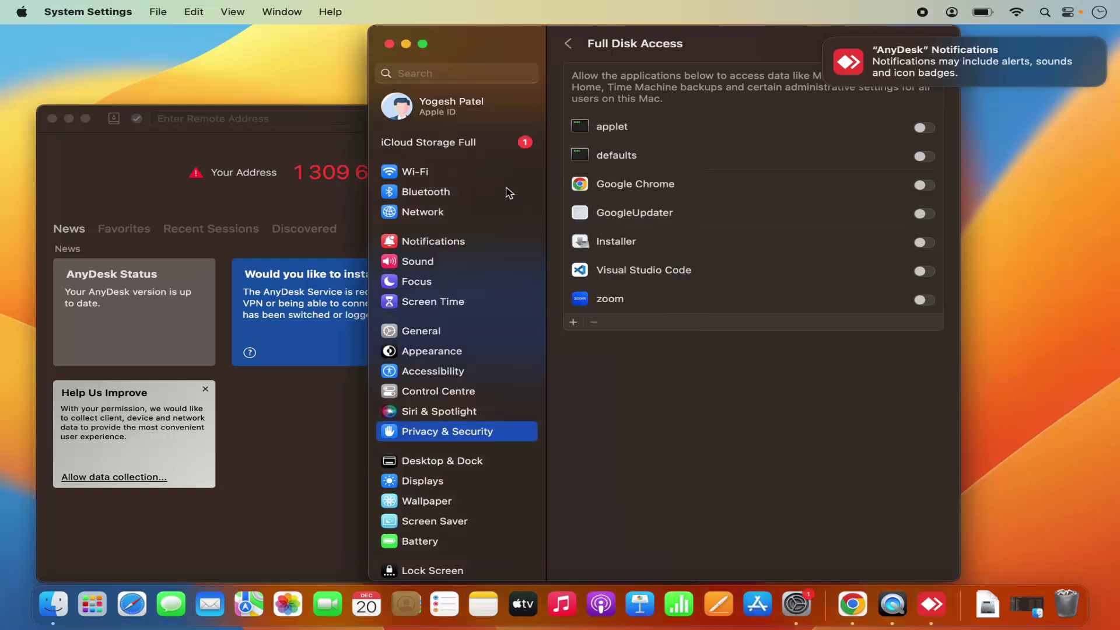
{"action": "left_click", "coordinate": [389, 44]}
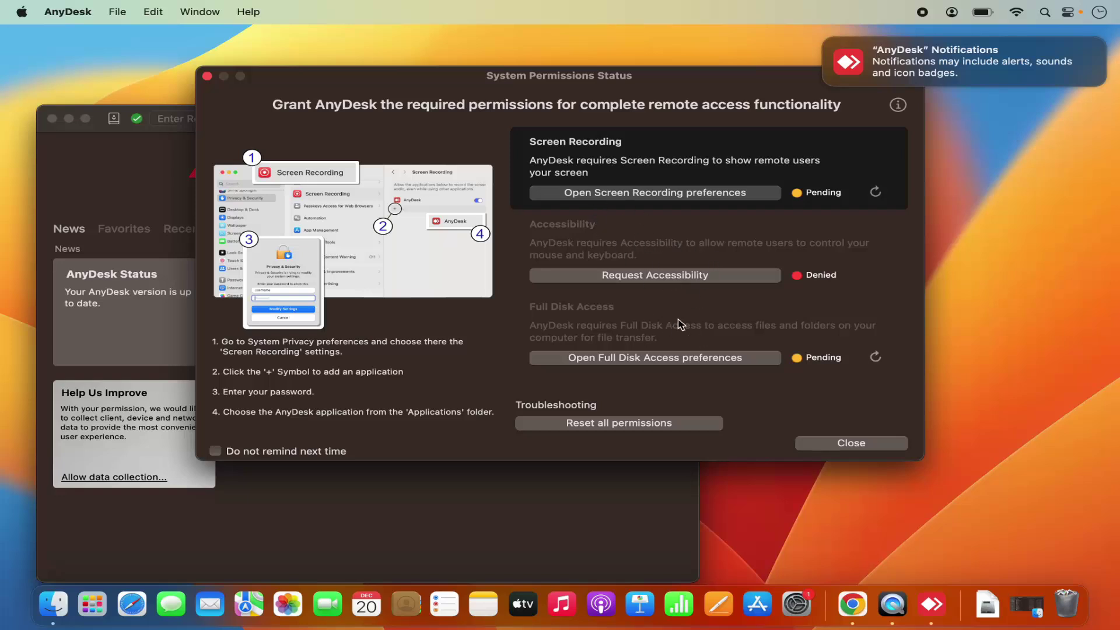
Close the System Permissions Status dialog and drag the AnyDesk main window toward screen centre
{"action": "left_click", "coordinate": [562, 500]}
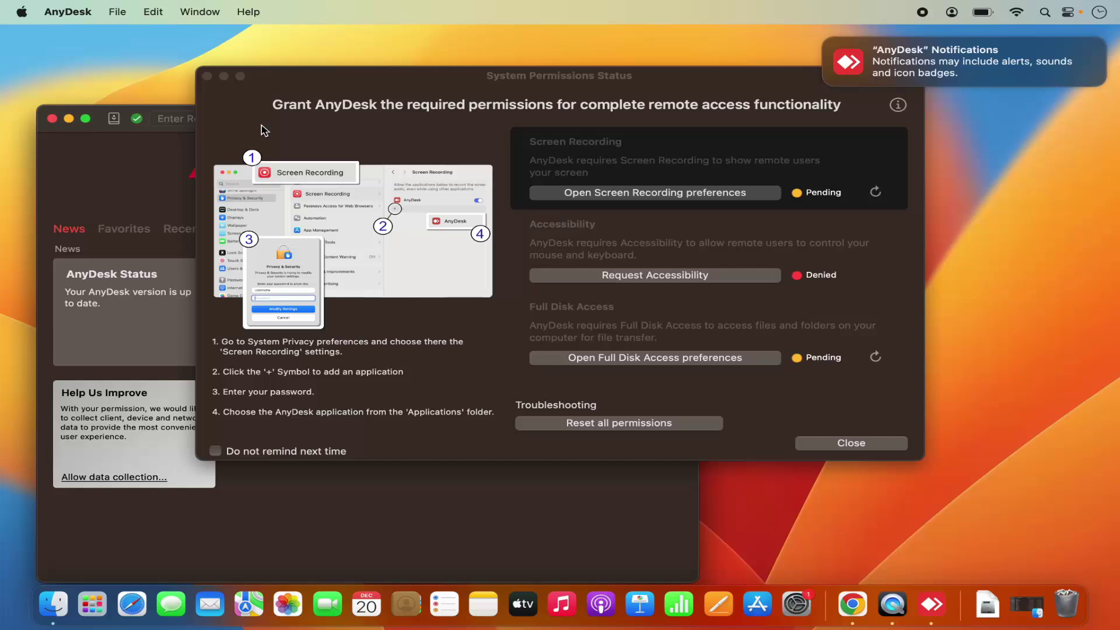
{"action": "left_click", "coordinate": [207, 76]}
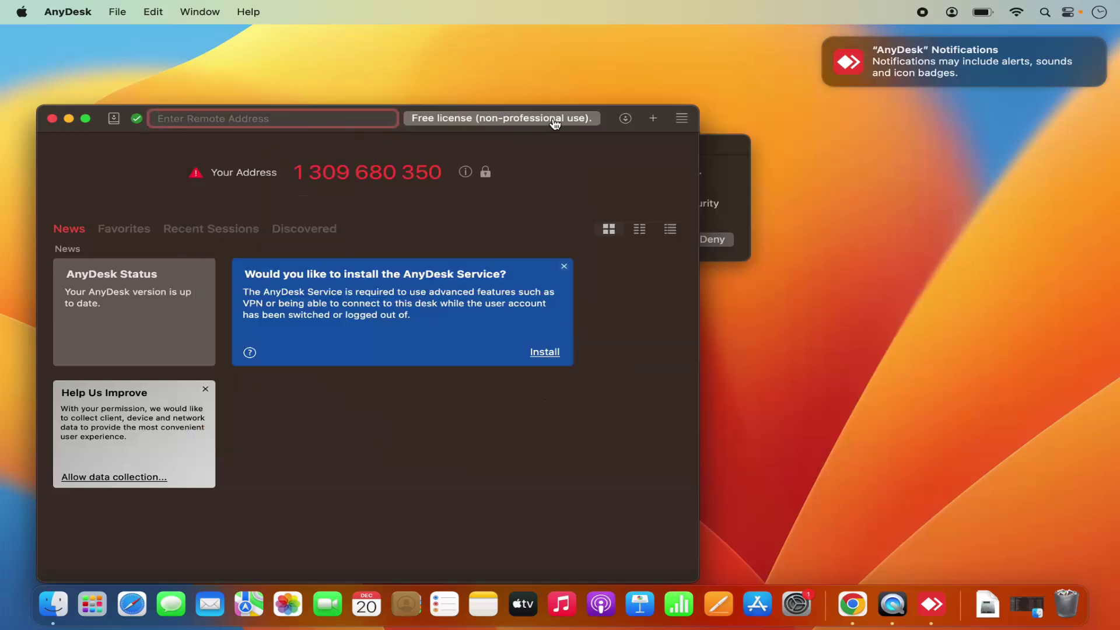
{"action": "left_click_drag", "start_coordinate": [610, 122], "coordinate": [818, 93]}
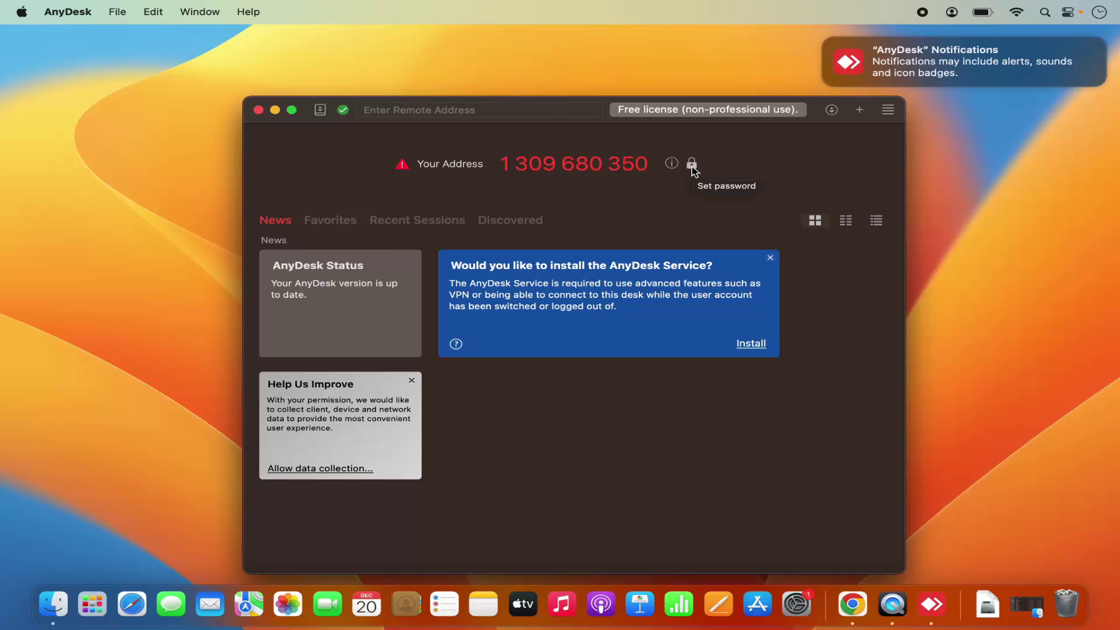
{"action": "left_click", "coordinate": [692, 165]}
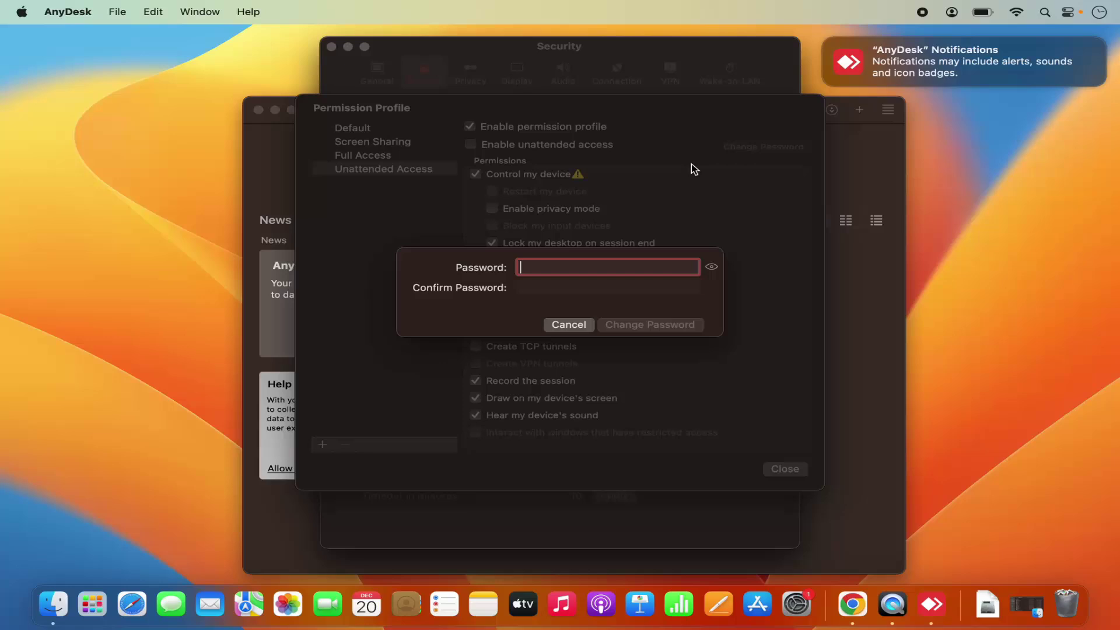
{"action": "left_click", "coordinate": [569, 325]}
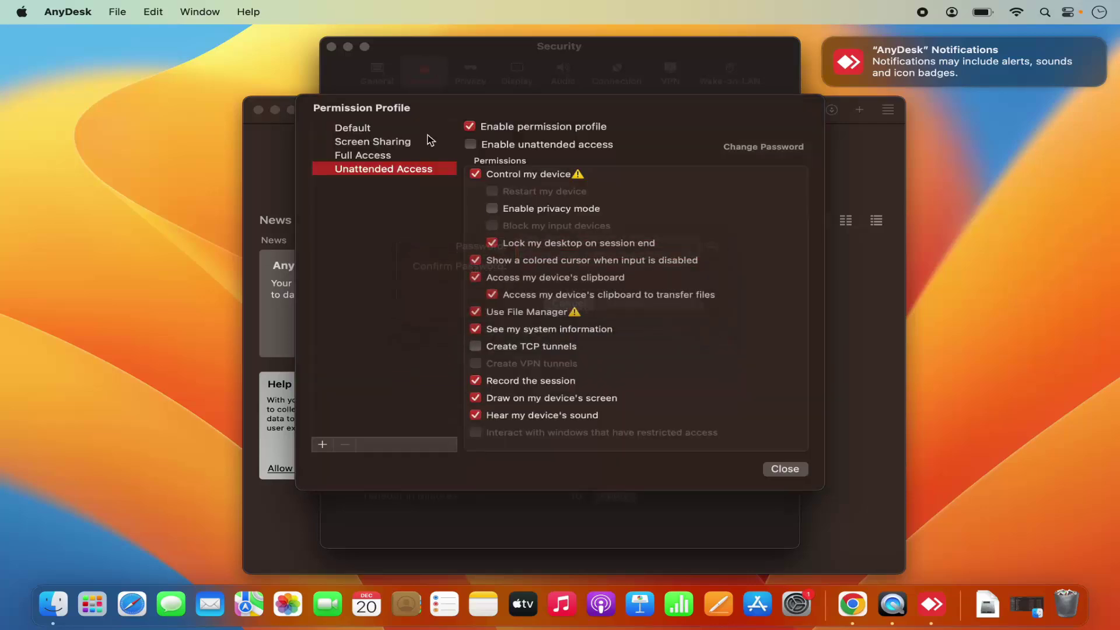
{"action": "left_click", "coordinate": [783, 468]}
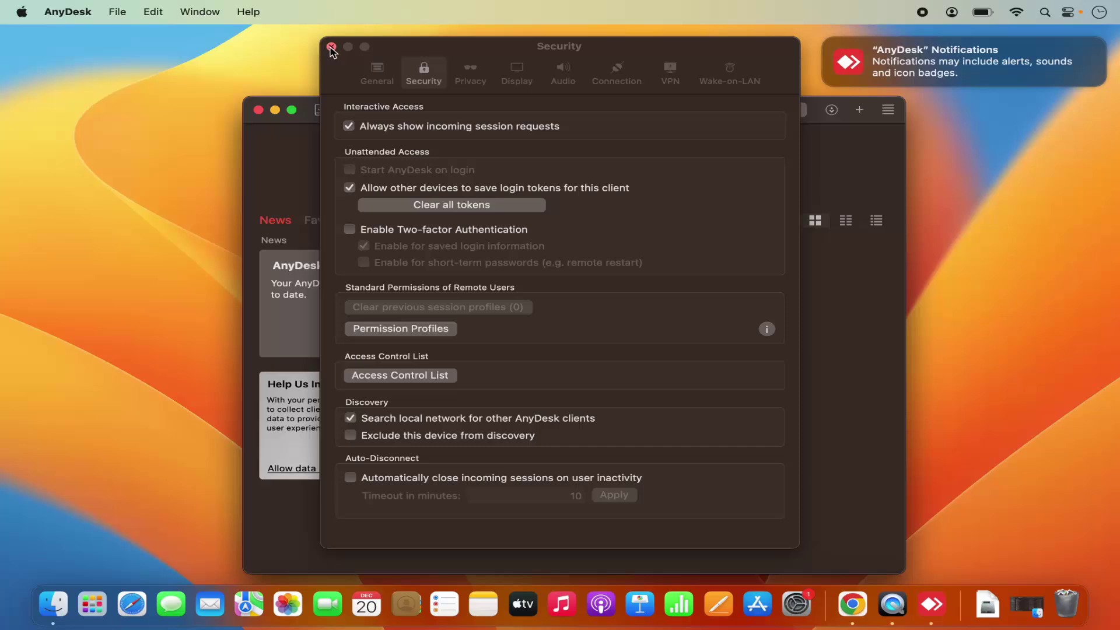
{"action": "left_click", "coordinate": [331, 47]}
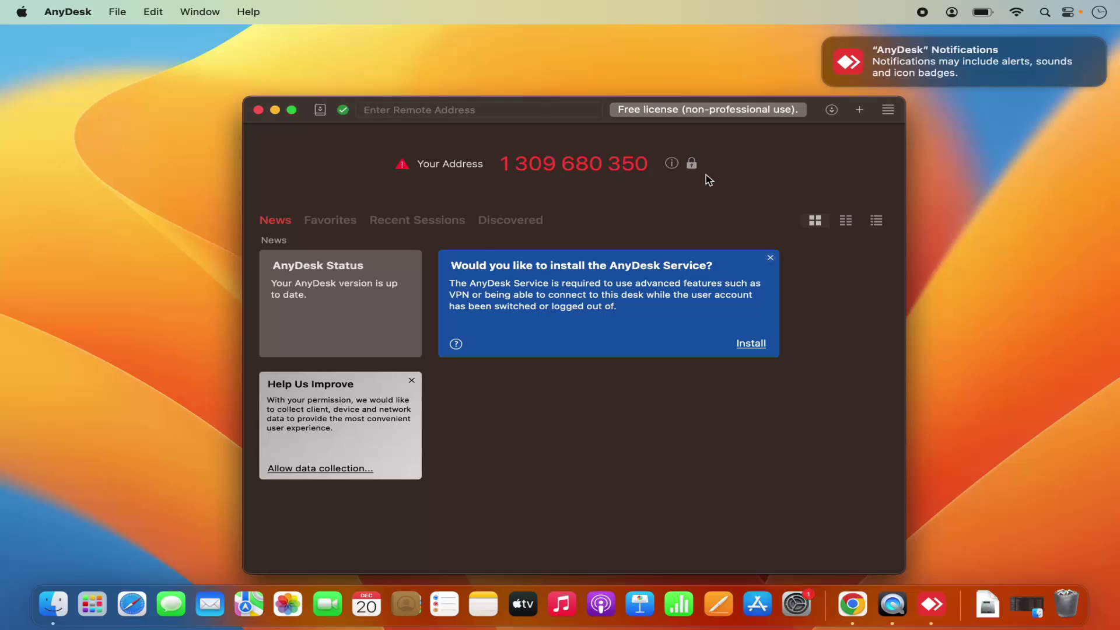
Open AnyDesk Preferences and view the Security, Privacy, Display, Audio and Connection tabs
{"action": "left_click", "coordinate": [88, 13]}
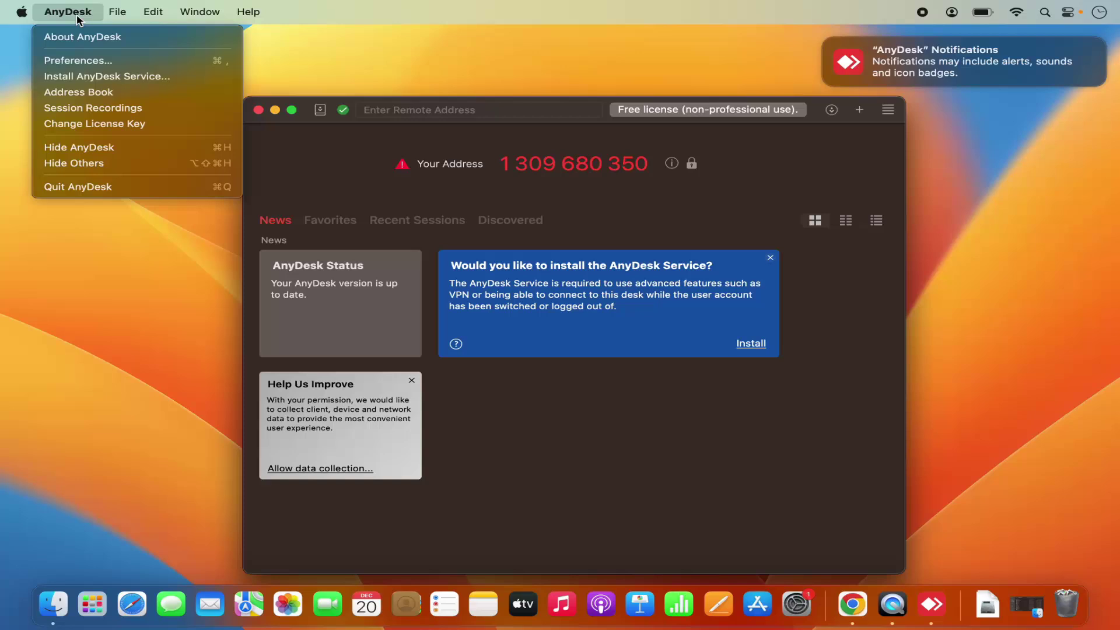
{"action": "left_click", "coordinate": [79, 61]}
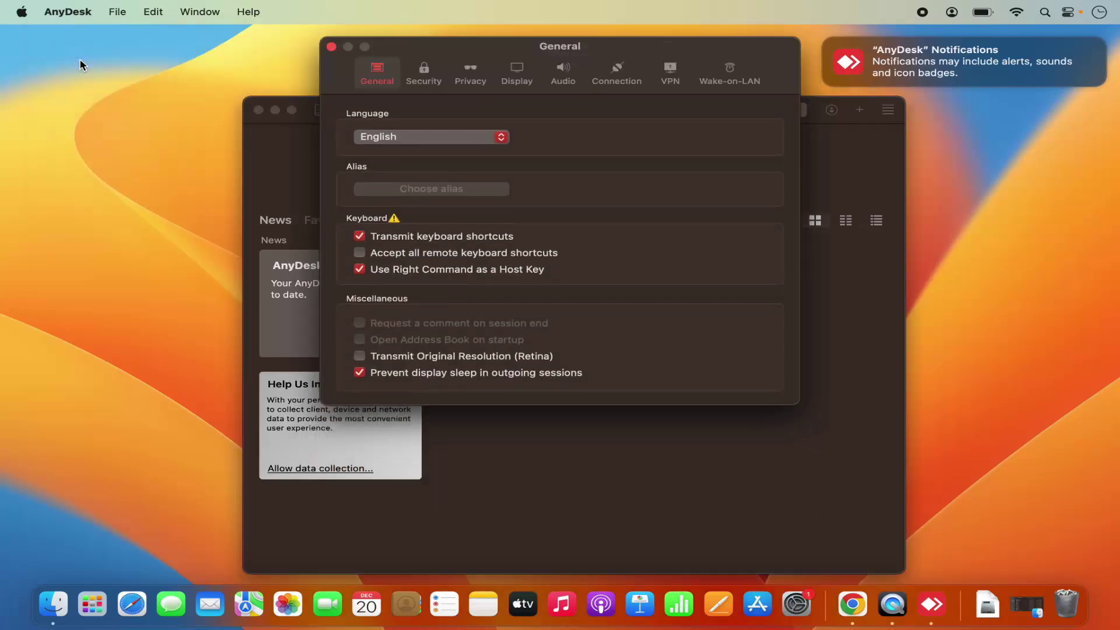
{"action": "left_click", "coordinate": [414, 82]}
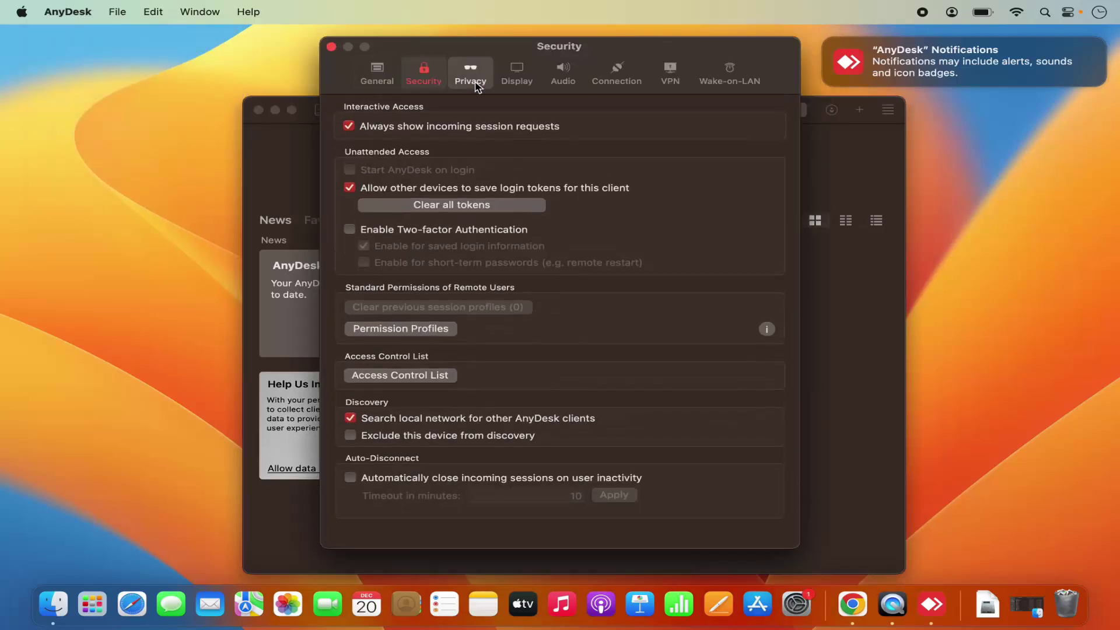
{"action": "left_click", "coordinate": [466, 82]}
{"action": "left_click", "coordinate": [517, 82]}
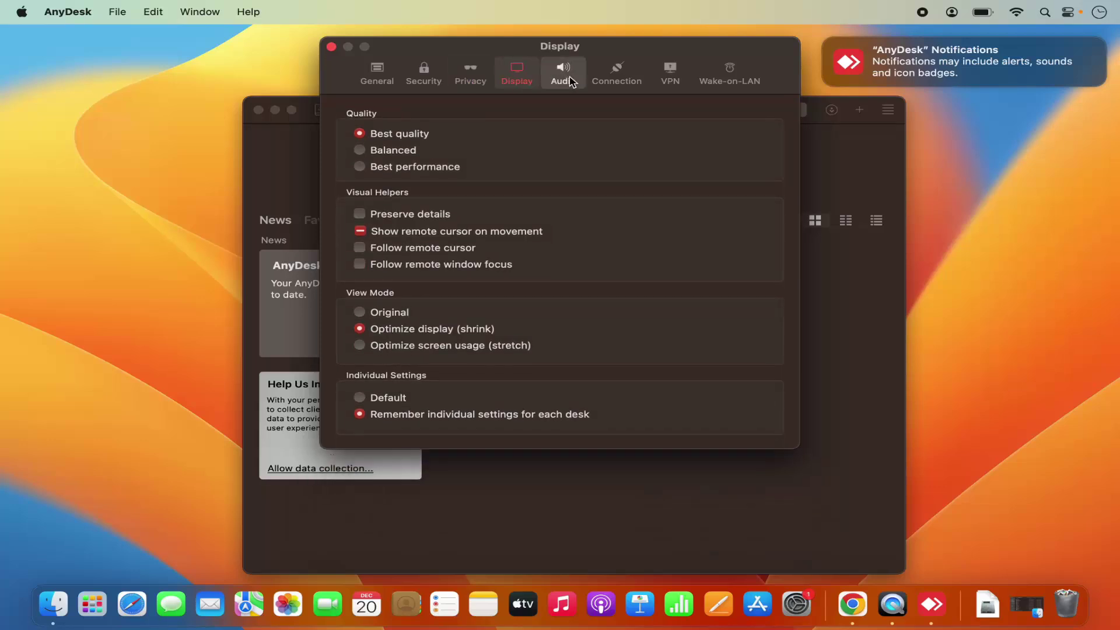
{"action": "left_click", "coordinate": [563, 82]}
{"action": "left_click", "coordinate": [615, 82]}
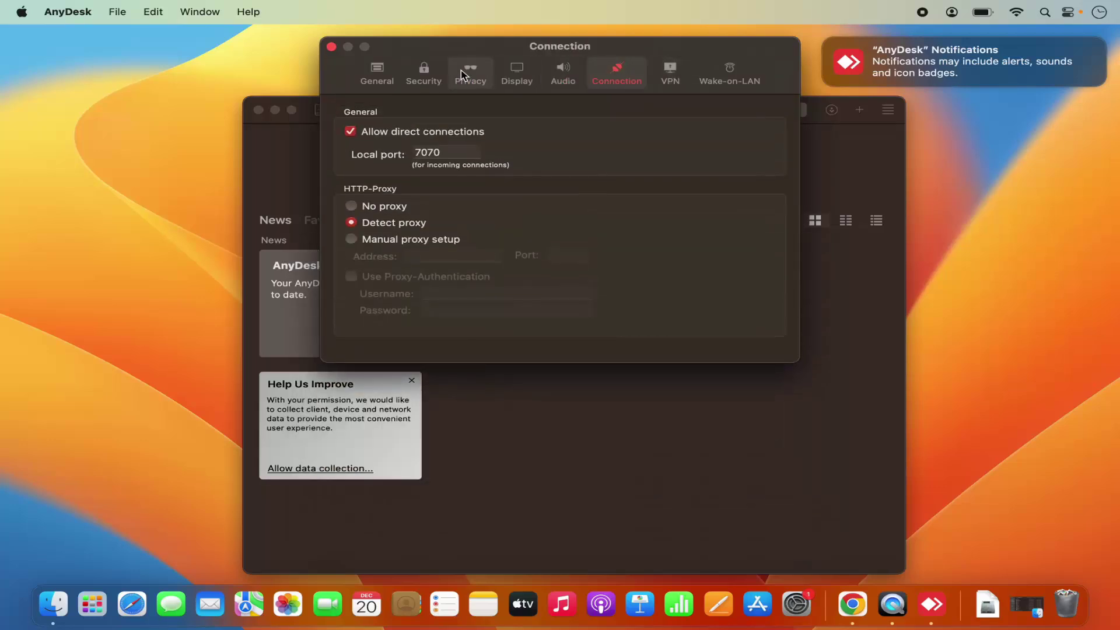
Revisit the General, Security, Privacy and Display settings, ending on the Audio page
{"action": "left_click", "coordinate": [377, 82]}
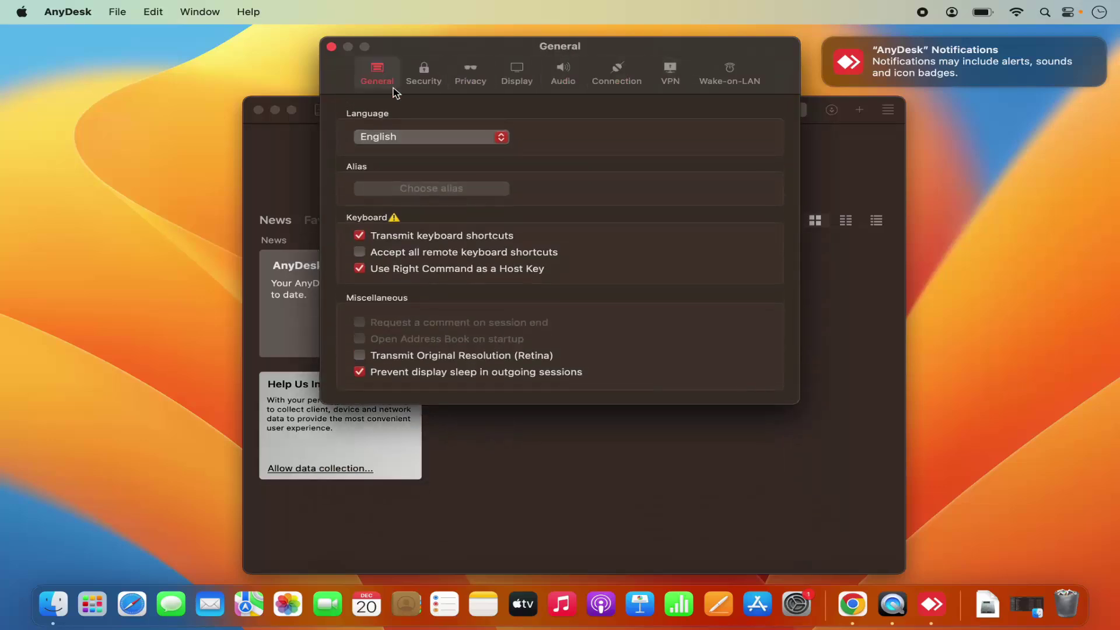
{"action": "left_click", "coordinate": [430, 82]}
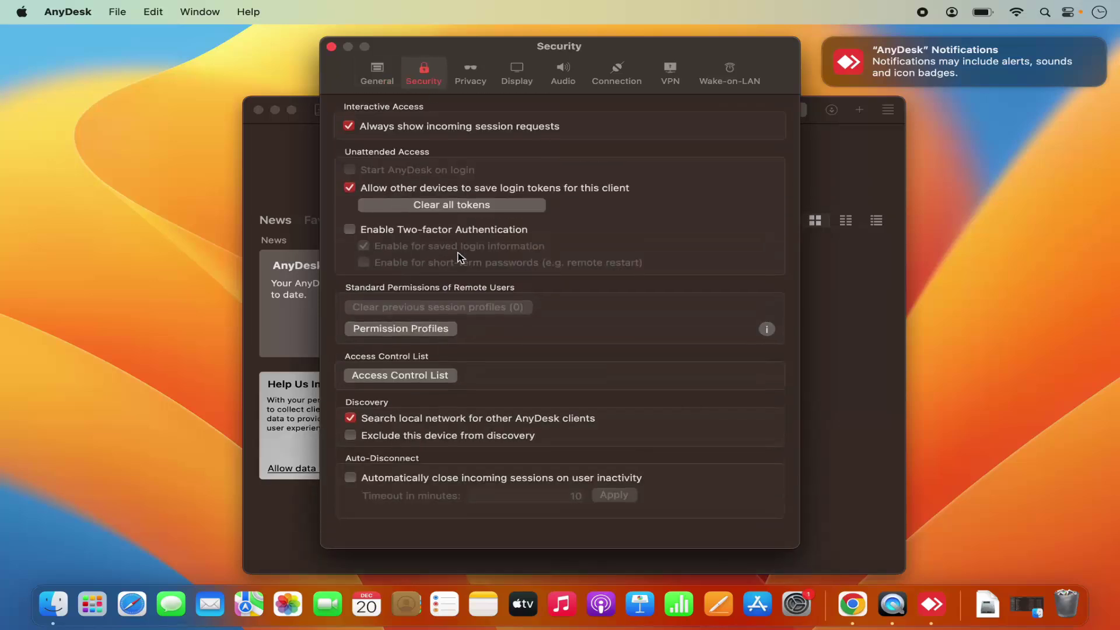
{"action": "left_click", "coordinate": [467, 76]}
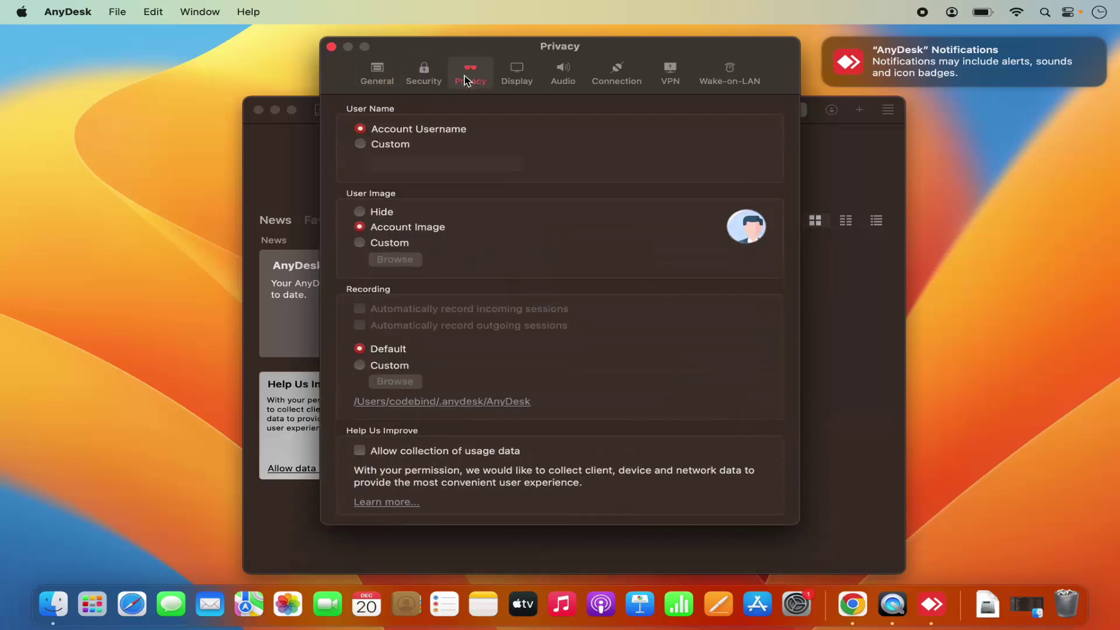
{"action": "left_click", "coordinate": [515, 79]}
{"action": "left_click", "coordinate": [562, 79]}
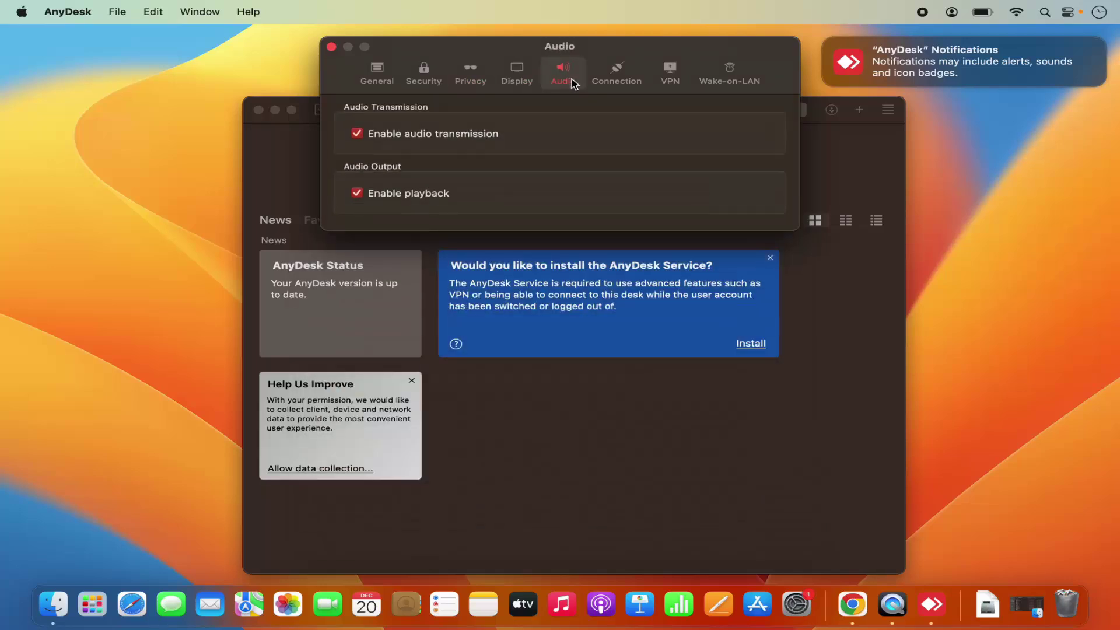